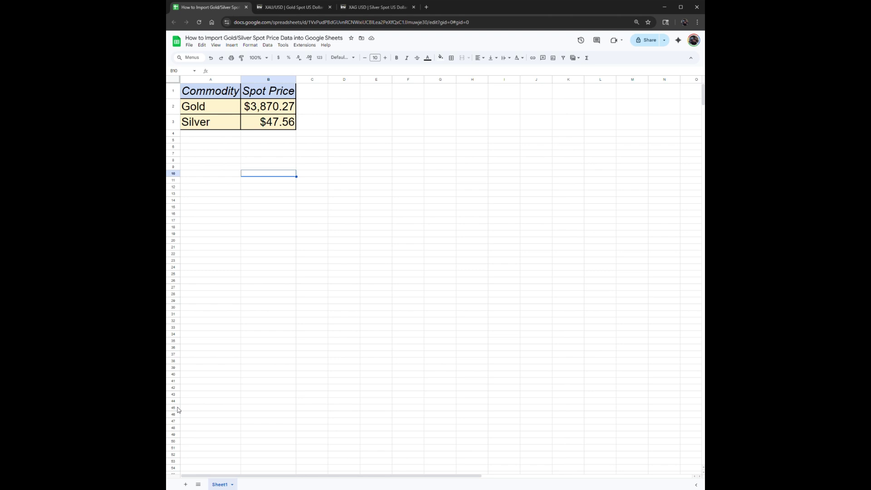
Compare the Investing.com Gold (about $3,868.98) and Silver (about $47.53) spot pages, ending on Gold
left_click(289, 10)
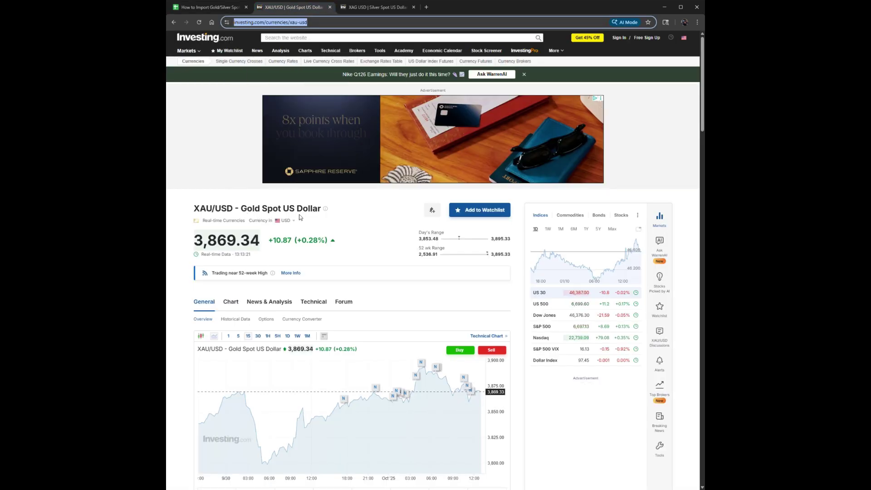
left_click(374, 8)
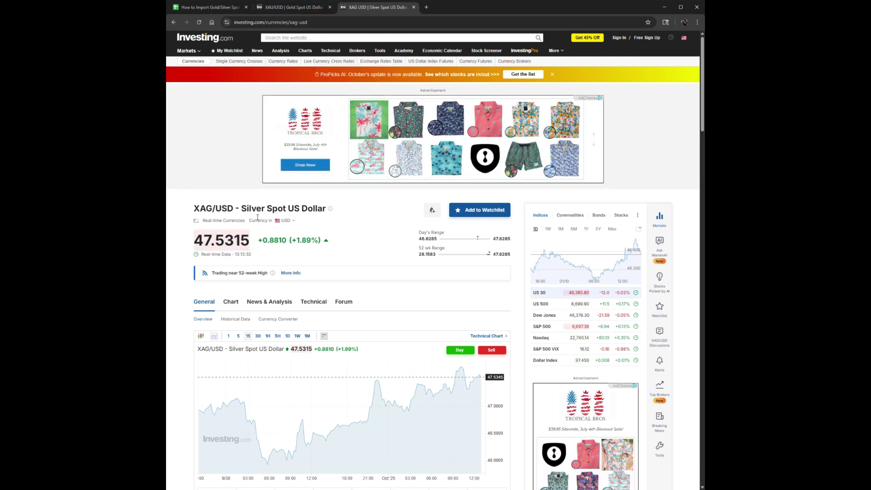
left_click(292, 7)
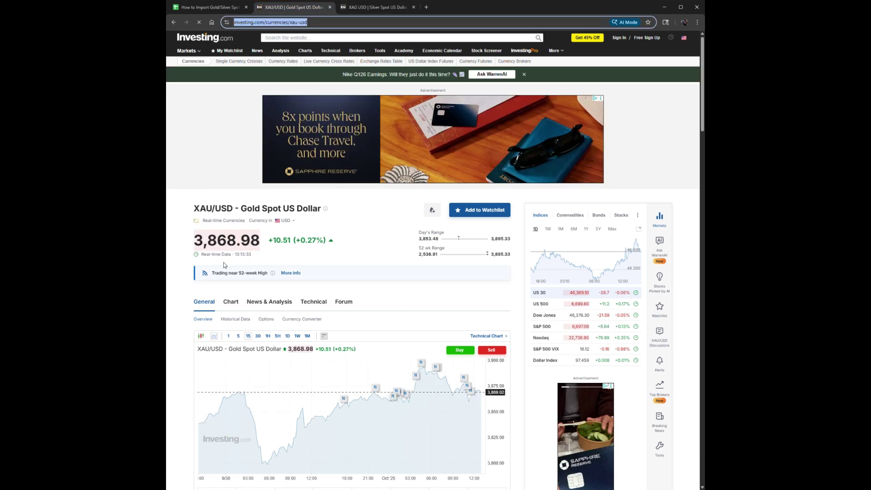
Back in the spreadsheet, select B2 to show its IMPORTXML formula for the Investing.com Gold page
left_click(207, 7)
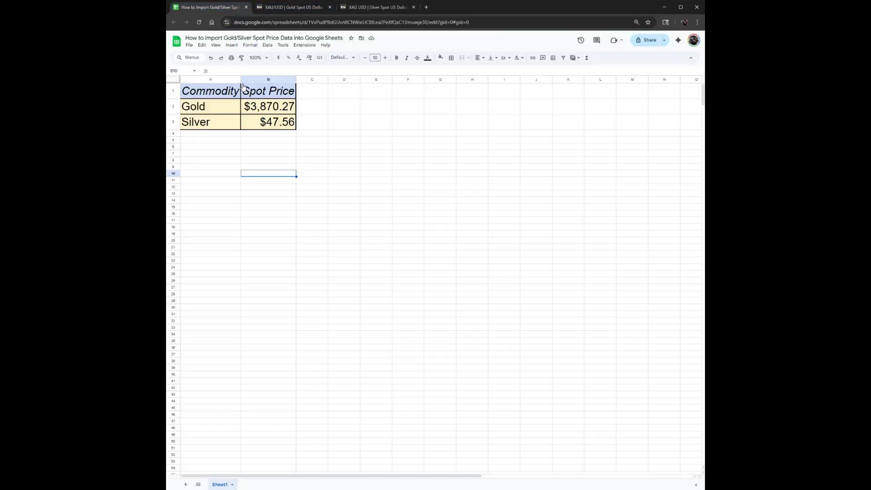
left_click(276, 110)
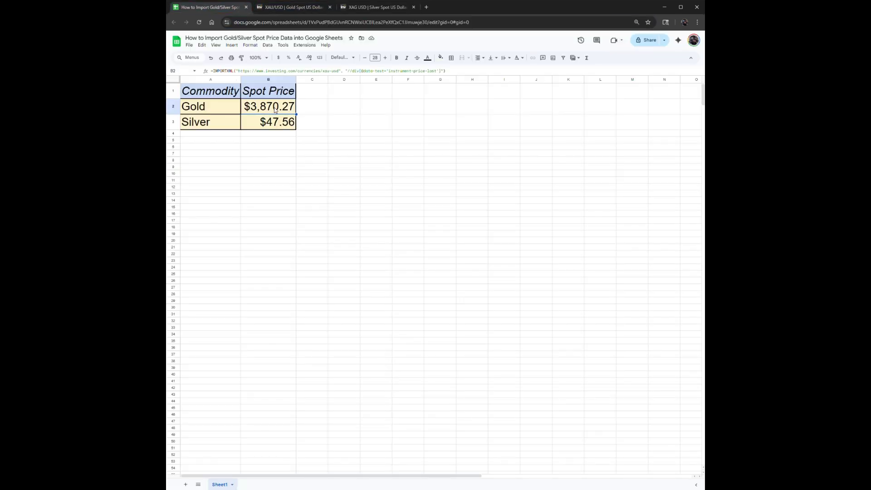